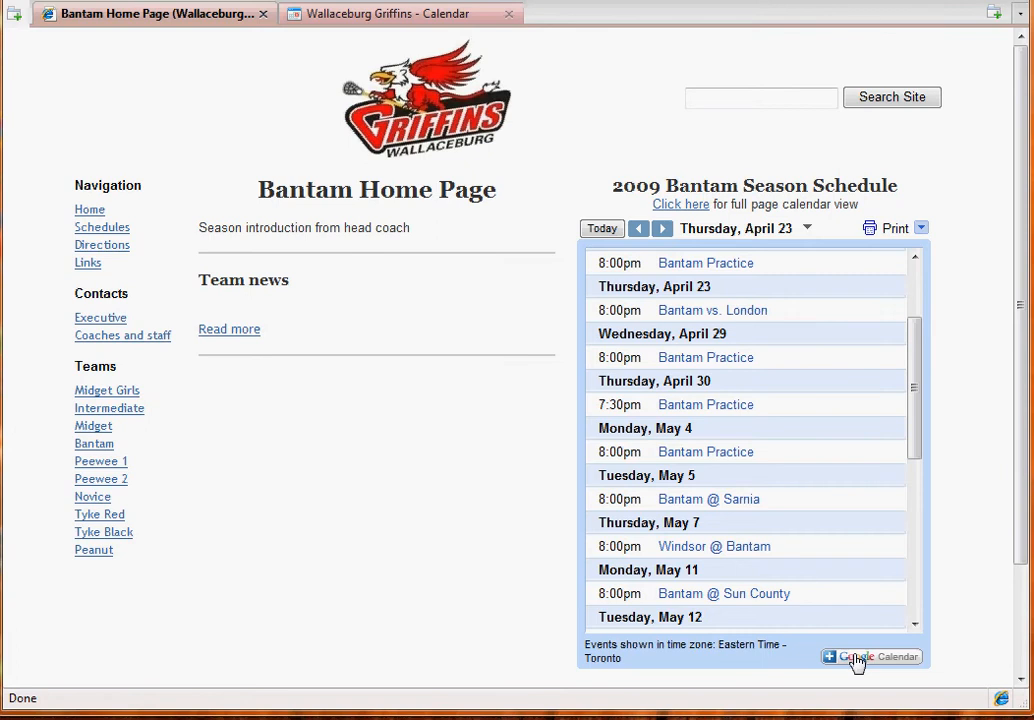
- Open the Bantam season schedule in Google Calendar and click into the sign-in email field
left_click(856, 658)
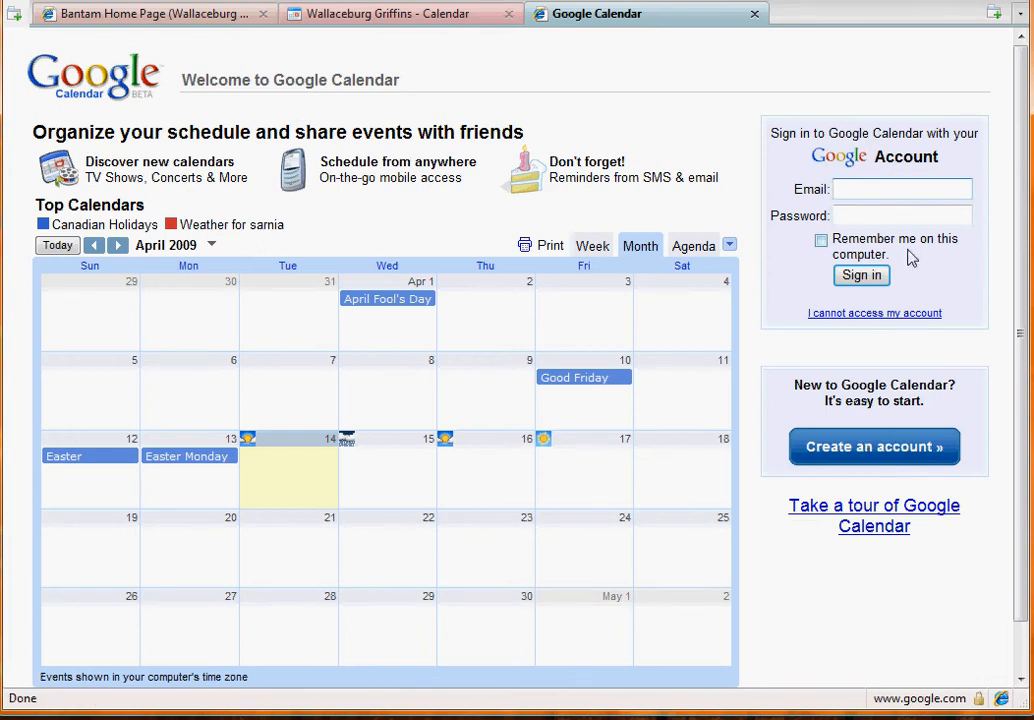
left_click(879, 184)
- Close the sign-in tab and open the options menu for the WML Bantam 2009 calendar
left_click(754, 14)
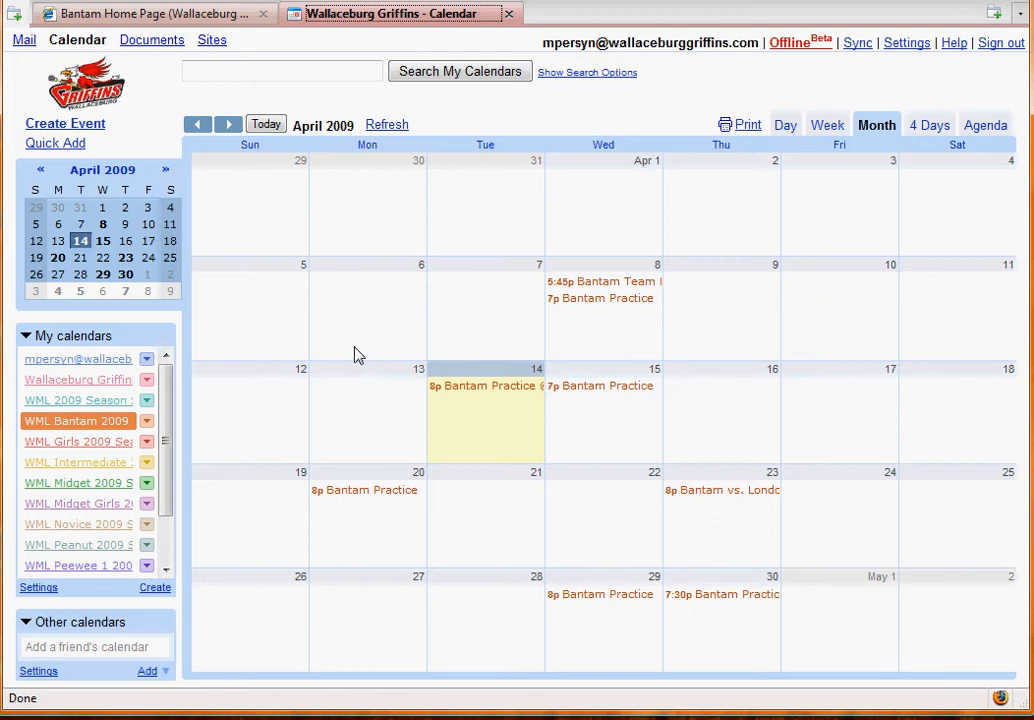
left_click(147, 423)
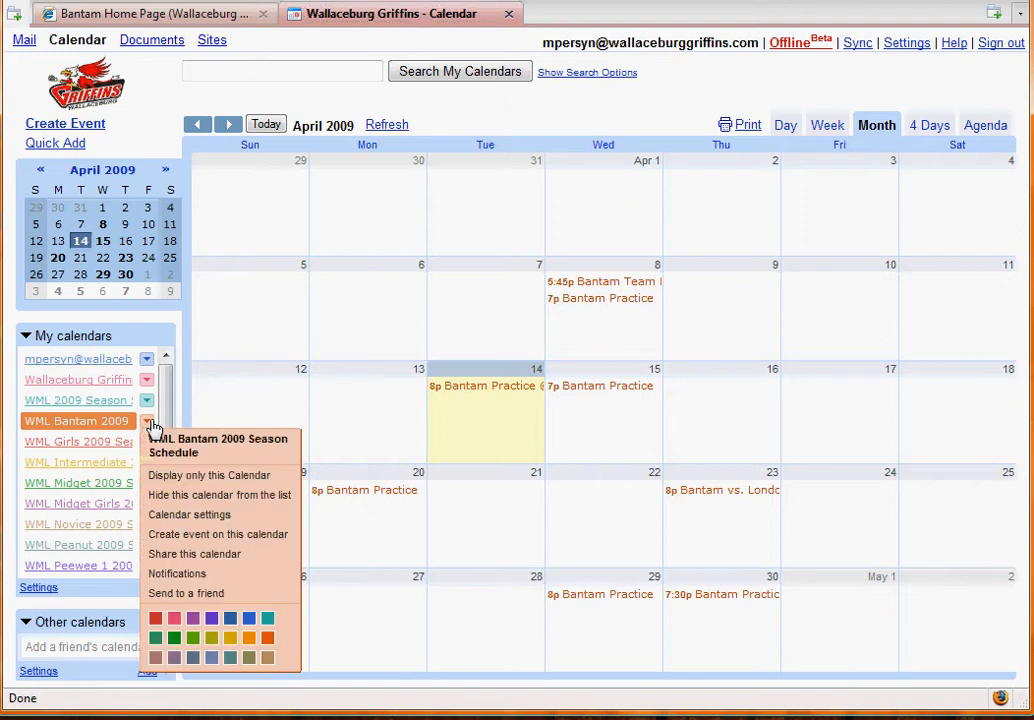
- In the WML Bantam 2009 calendar's Notifications settings, add a default Email reminder at 10 minutes
left_click(196, 524)
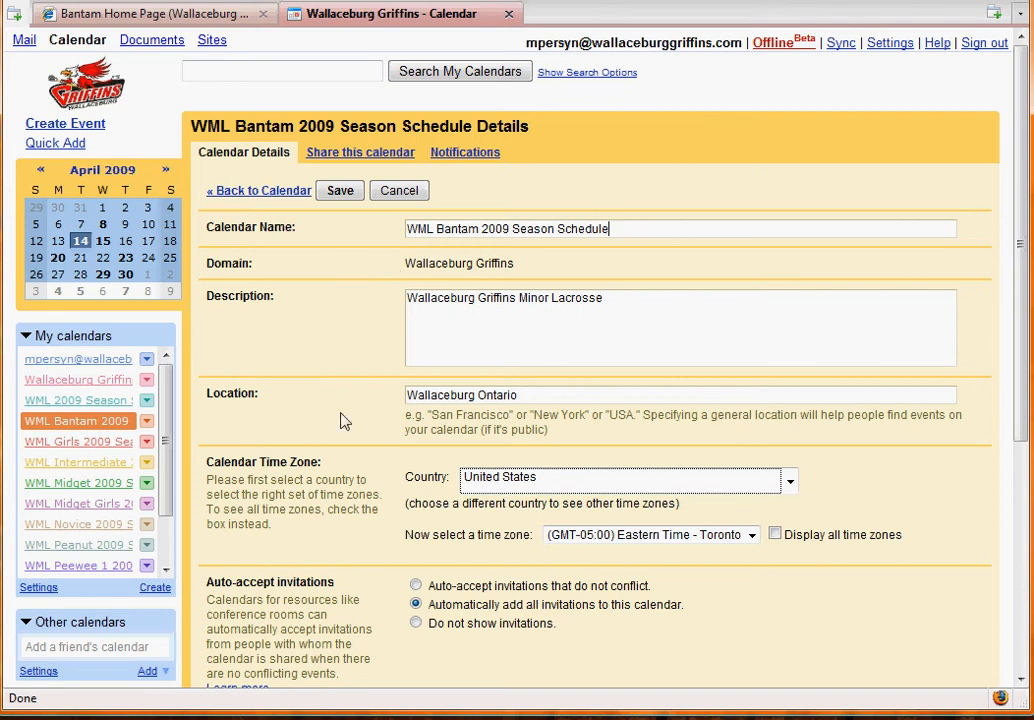
left_click(459, 155)
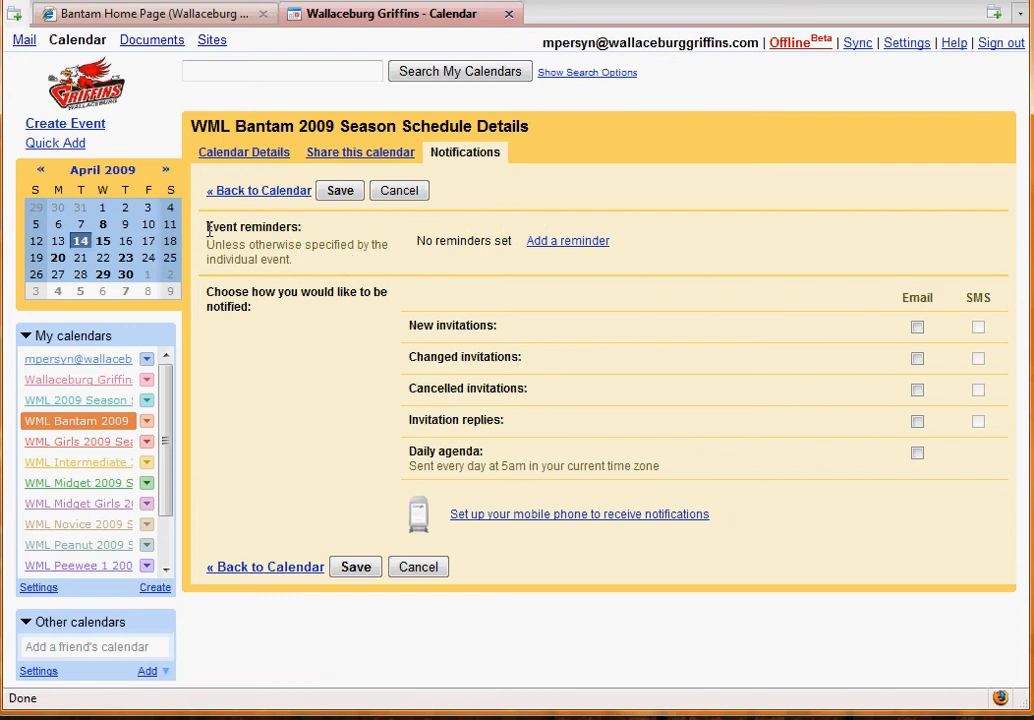
left_click_drag(207, 228, 265, 228)
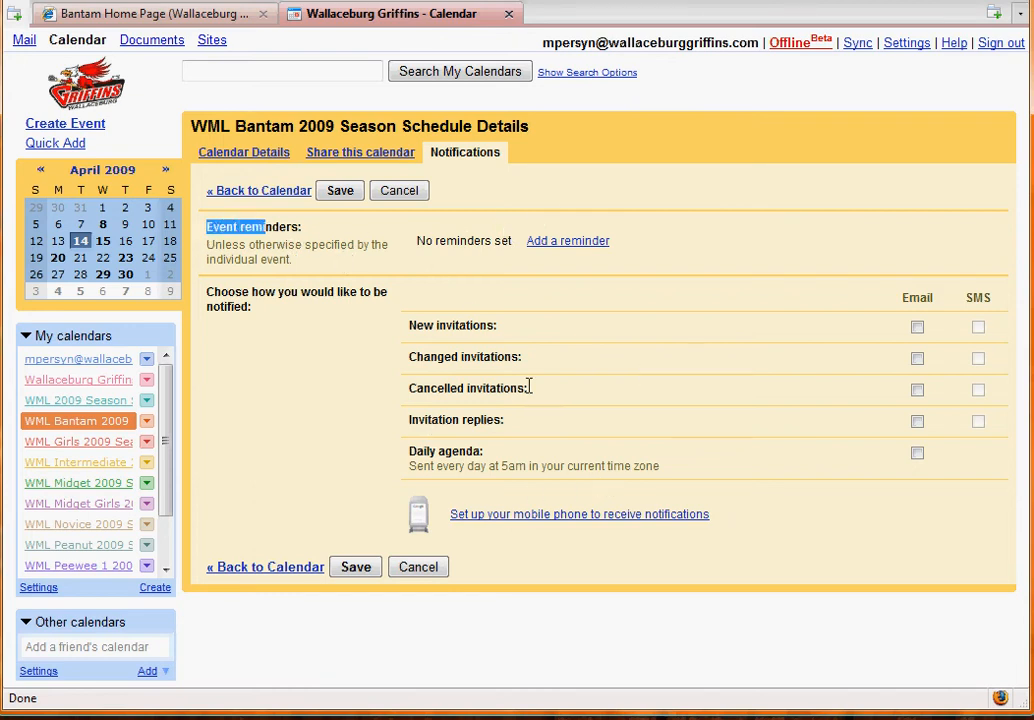
left_click(340, 273)
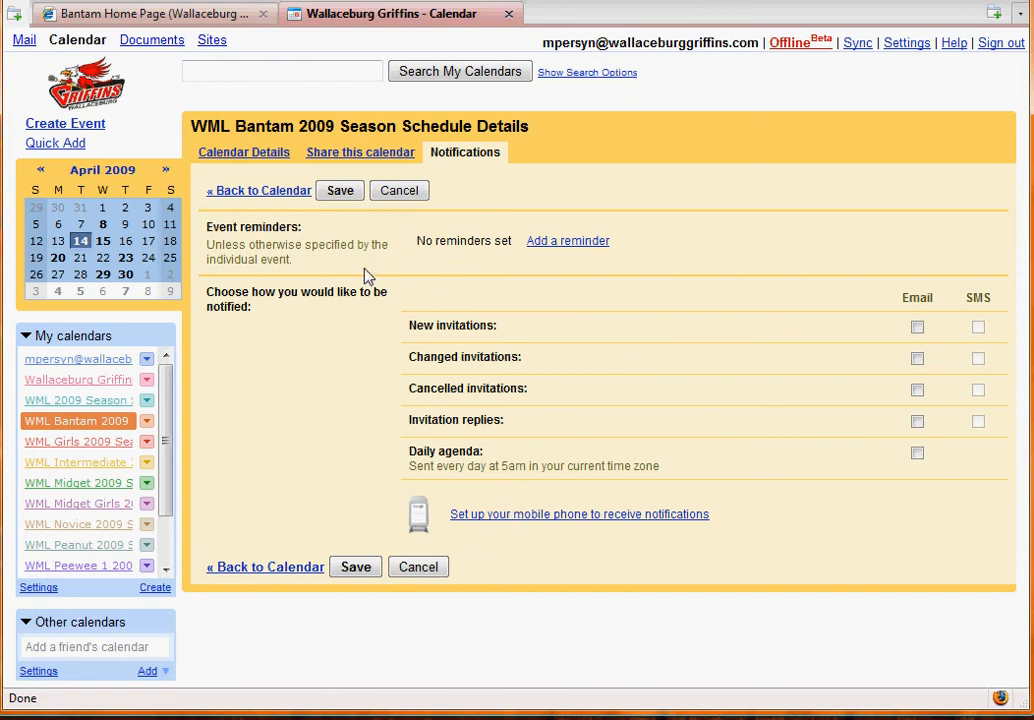
left_click(550, 241)
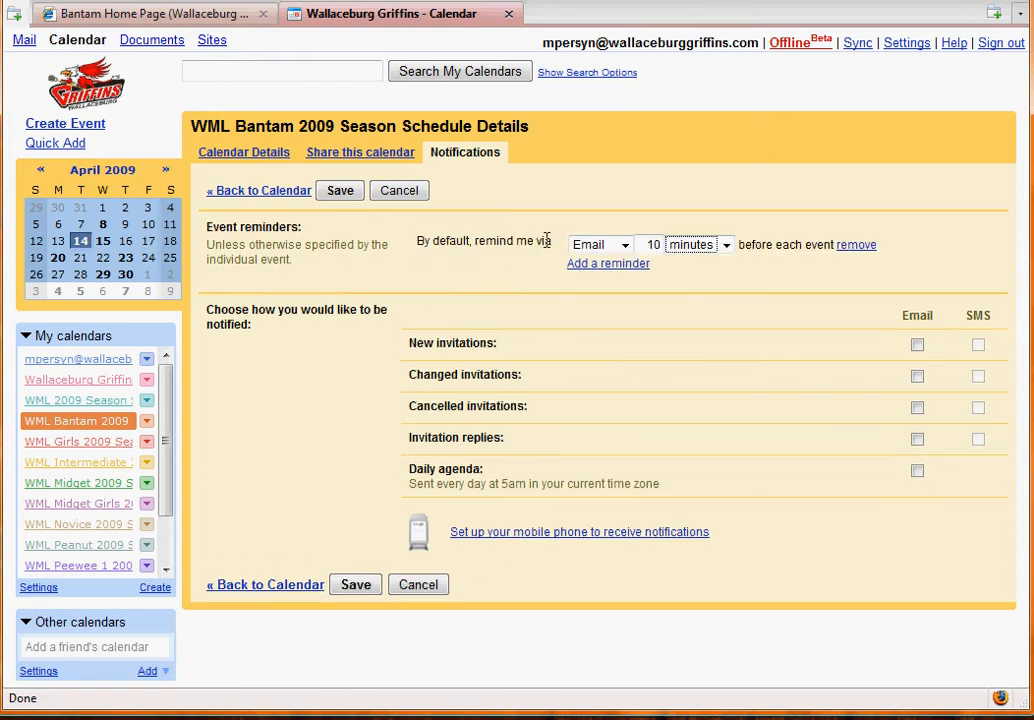
left_click(624, 248)
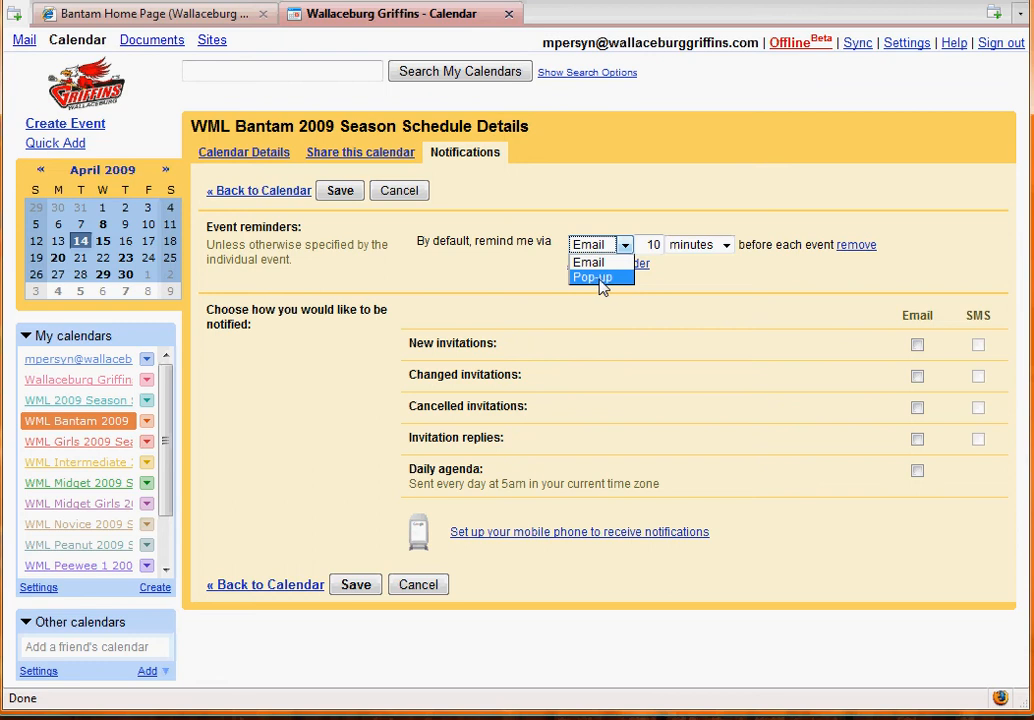
left_click(607, 244)
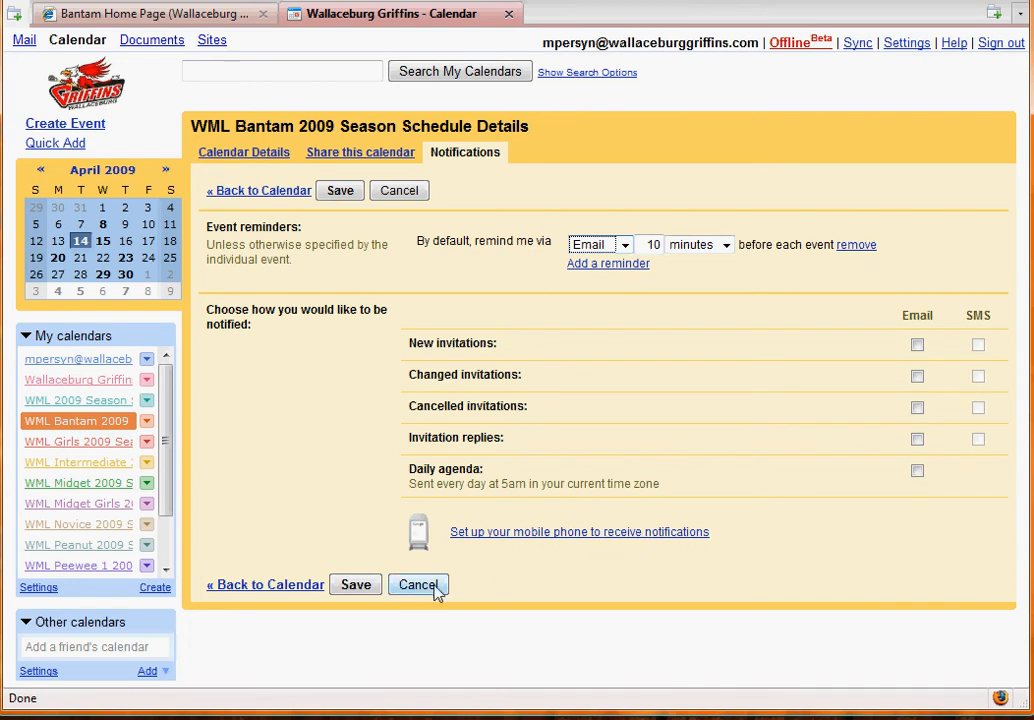
- Go to mobile phone setup without saving, and enter the mobile phone number
left_click(556, 533)
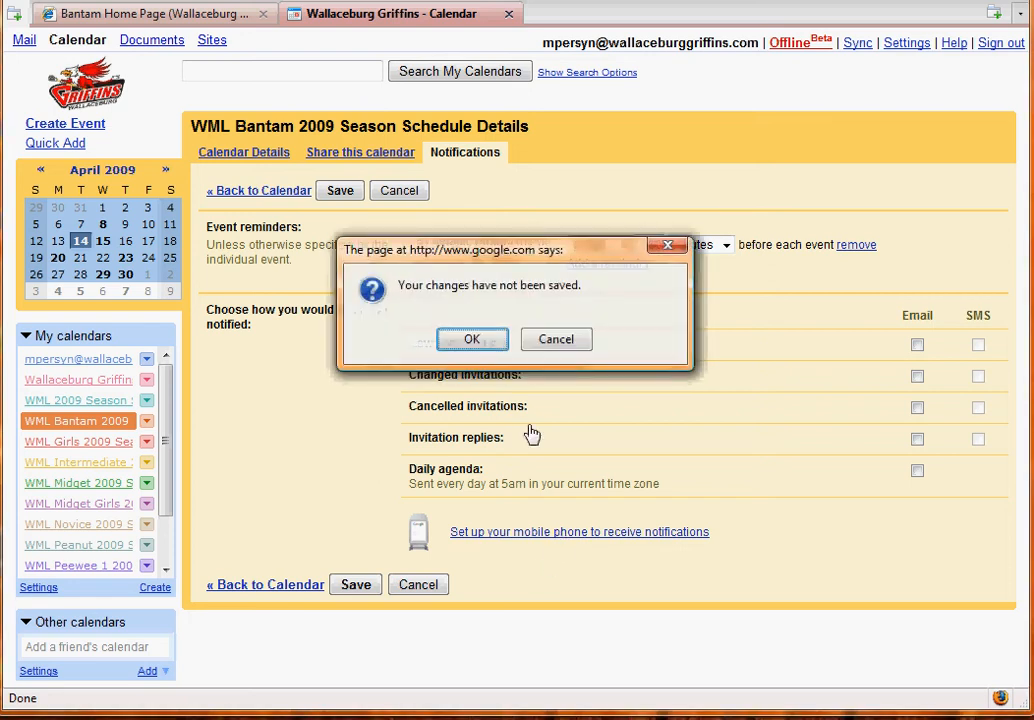
left_click(492, 342)
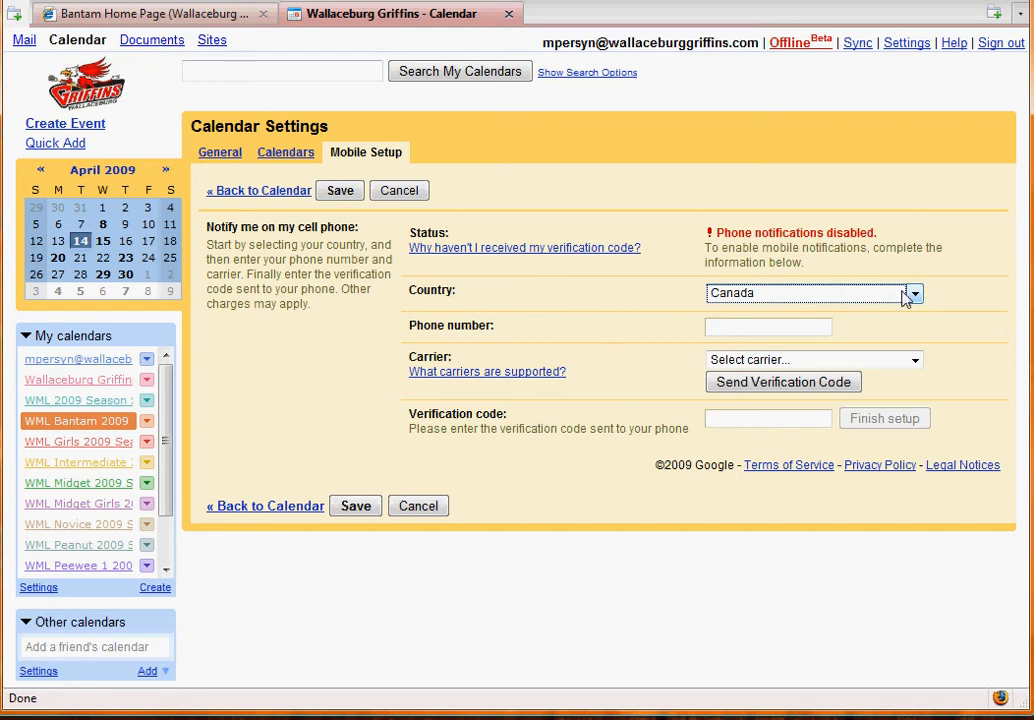
left_click(817, 330)
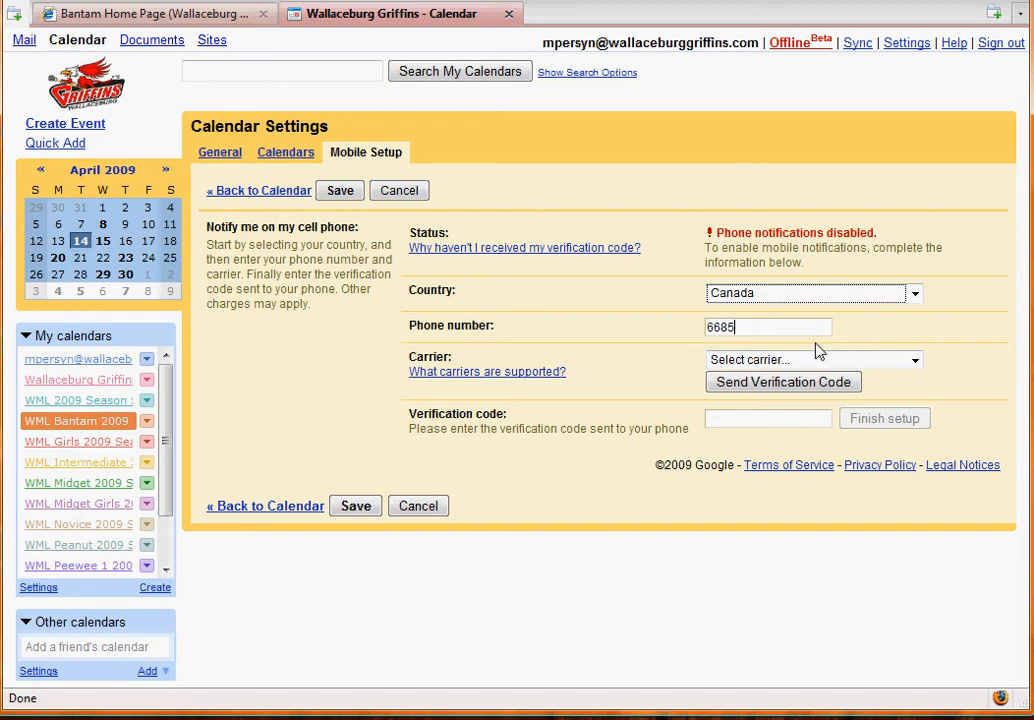
- Choose Bell Mobility as the carrier and enter the verification code
left_click(914, 361)
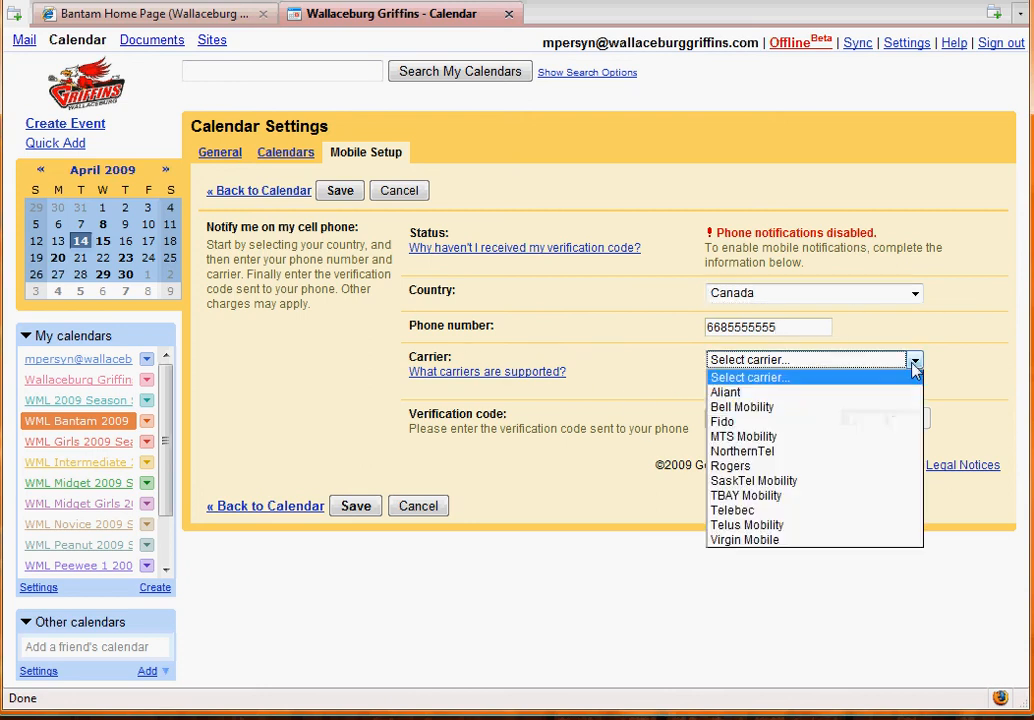
left_click(870, 408)
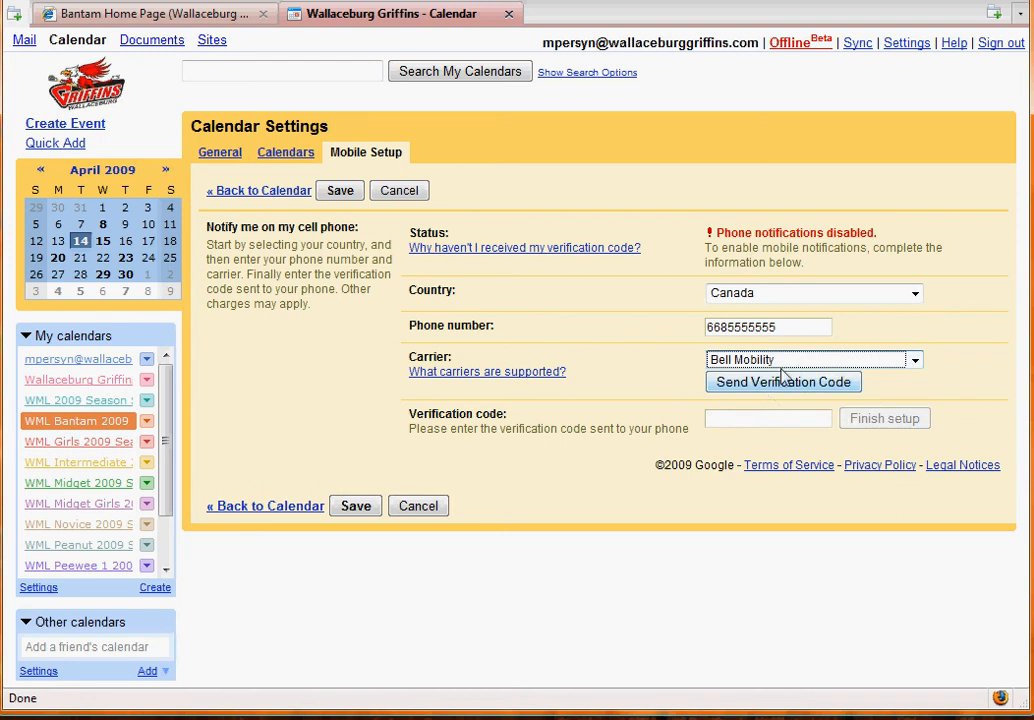
left_click(914, 360)
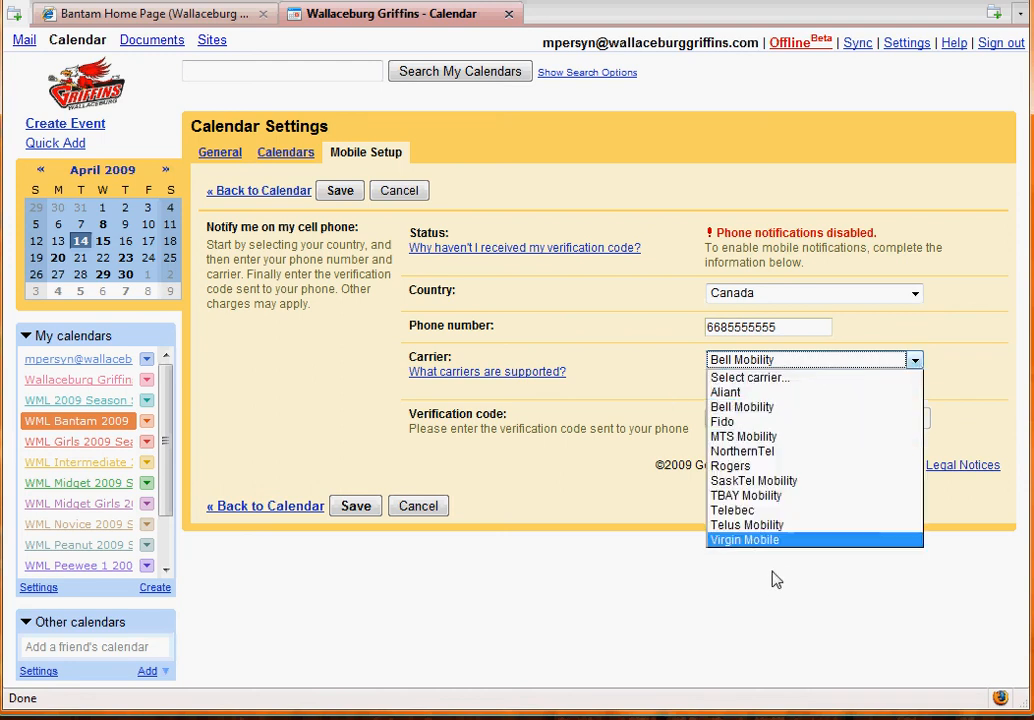
left_click(776, 414)
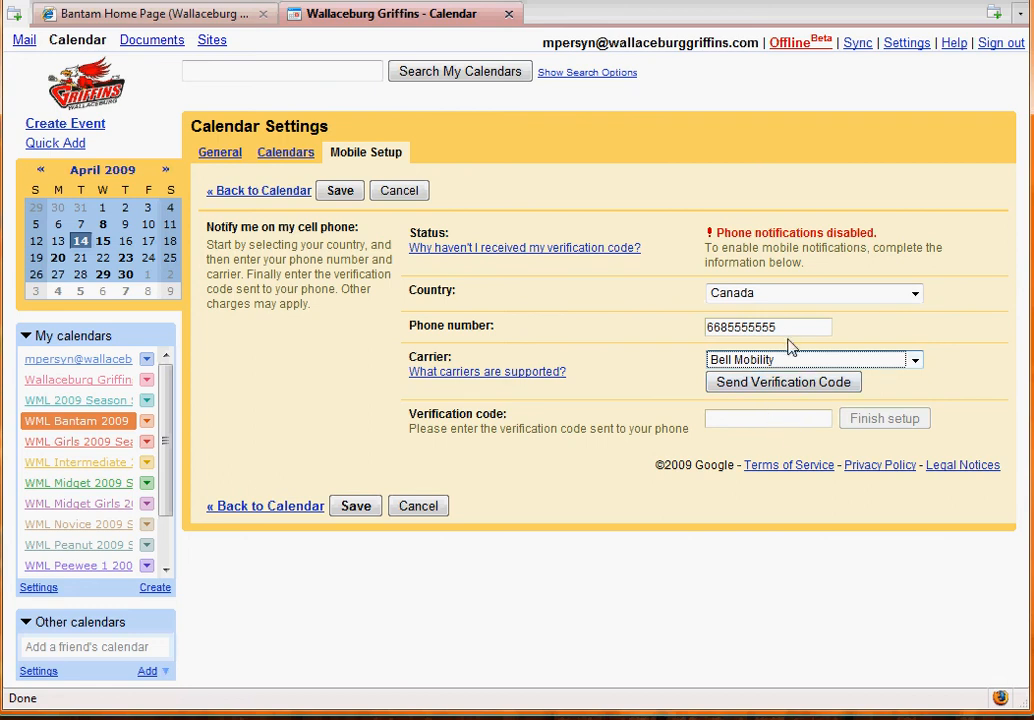
left_click(767, 418)
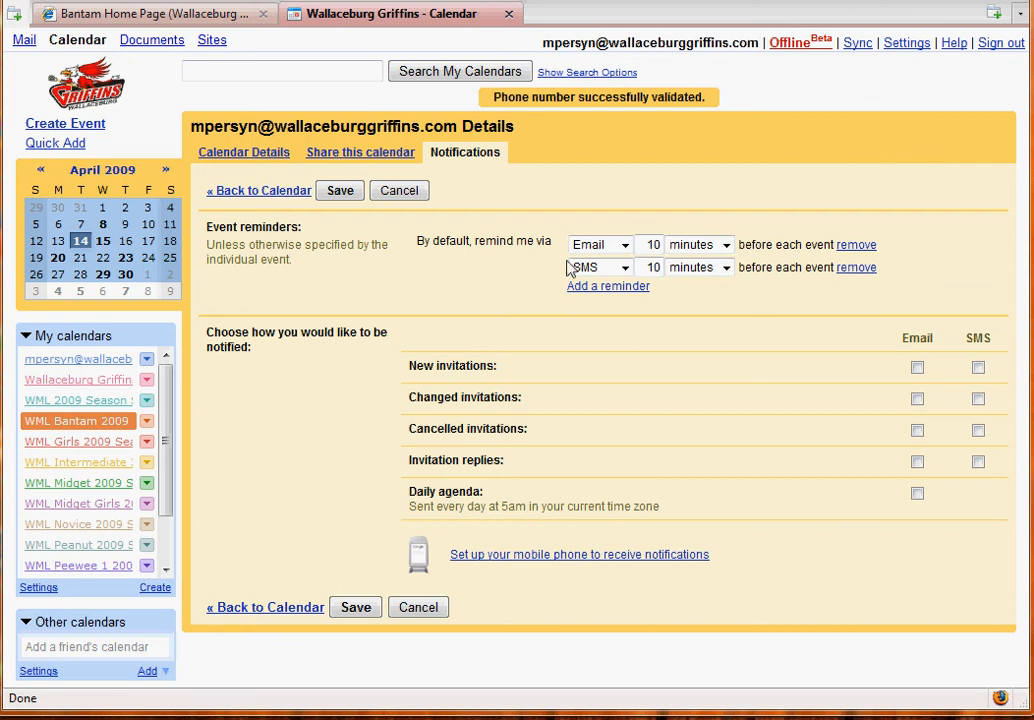
- Make the second default reminder an SMS reminder
left_click(623, 268)
left_click(626, 272)
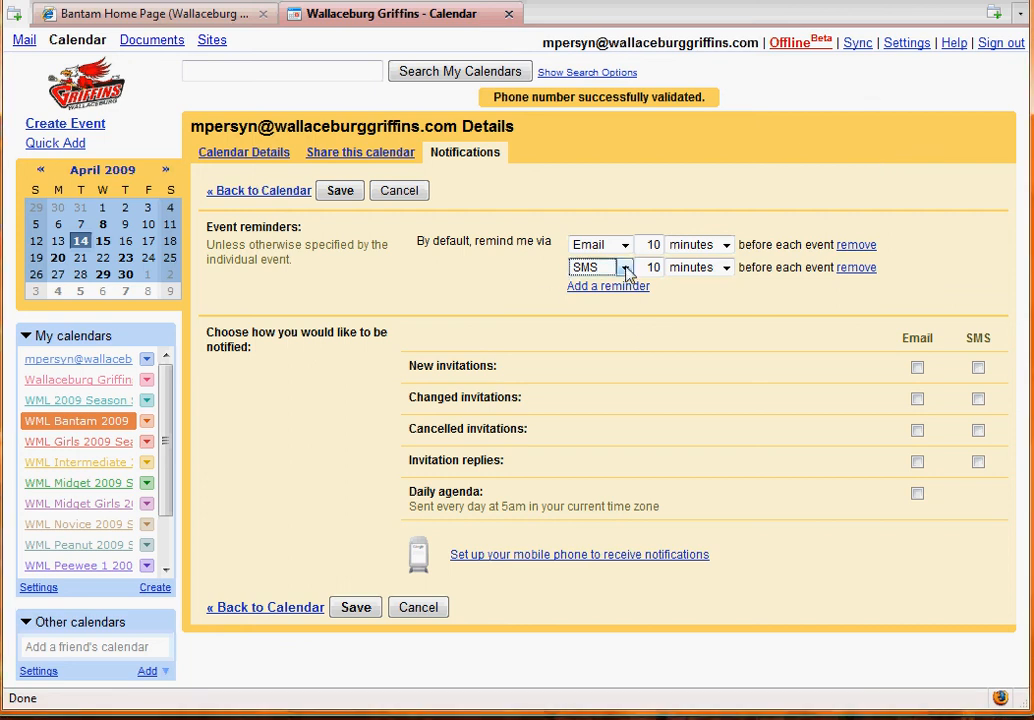
left_click(856, 268)
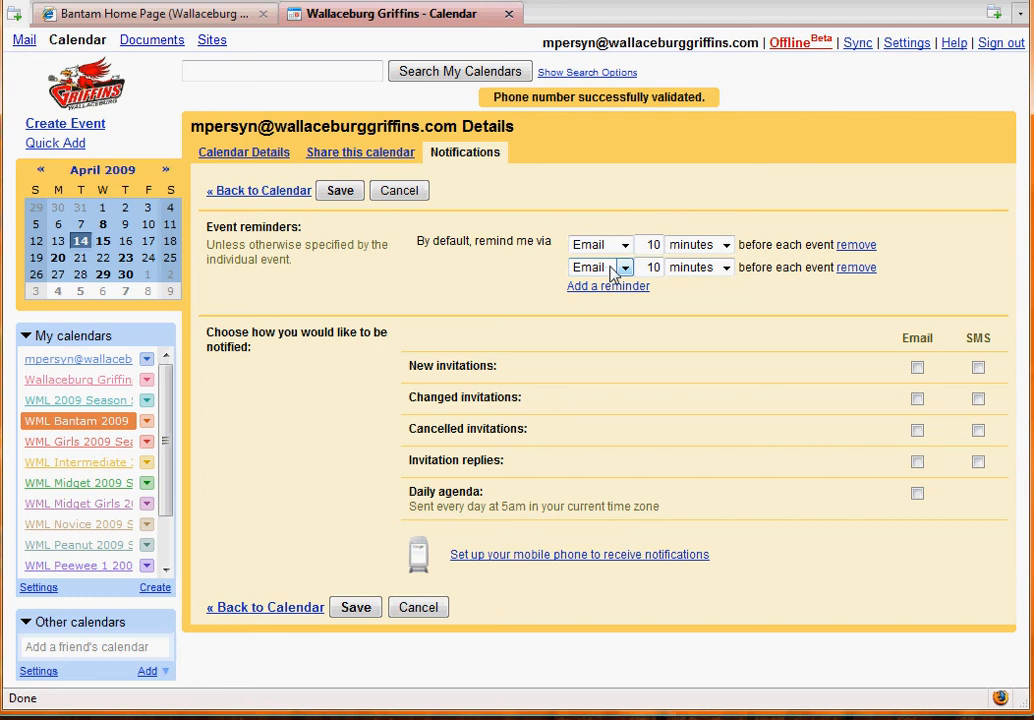
left_click(630, 272)
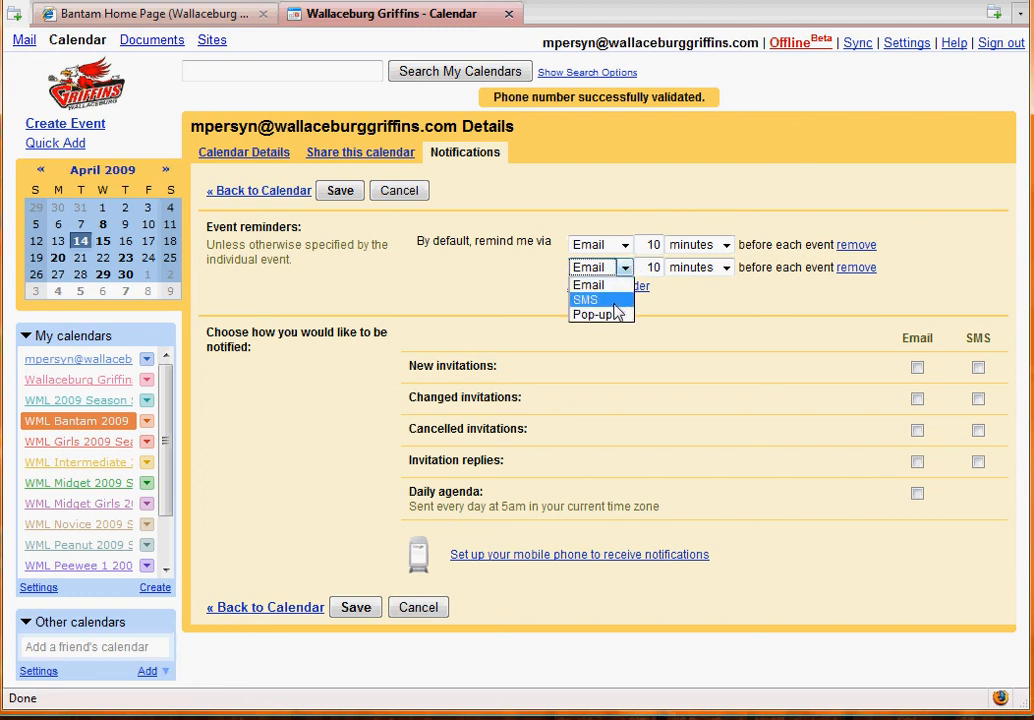
left_click(615, 314)
left_click(626, 271)
left_click(603, 300)
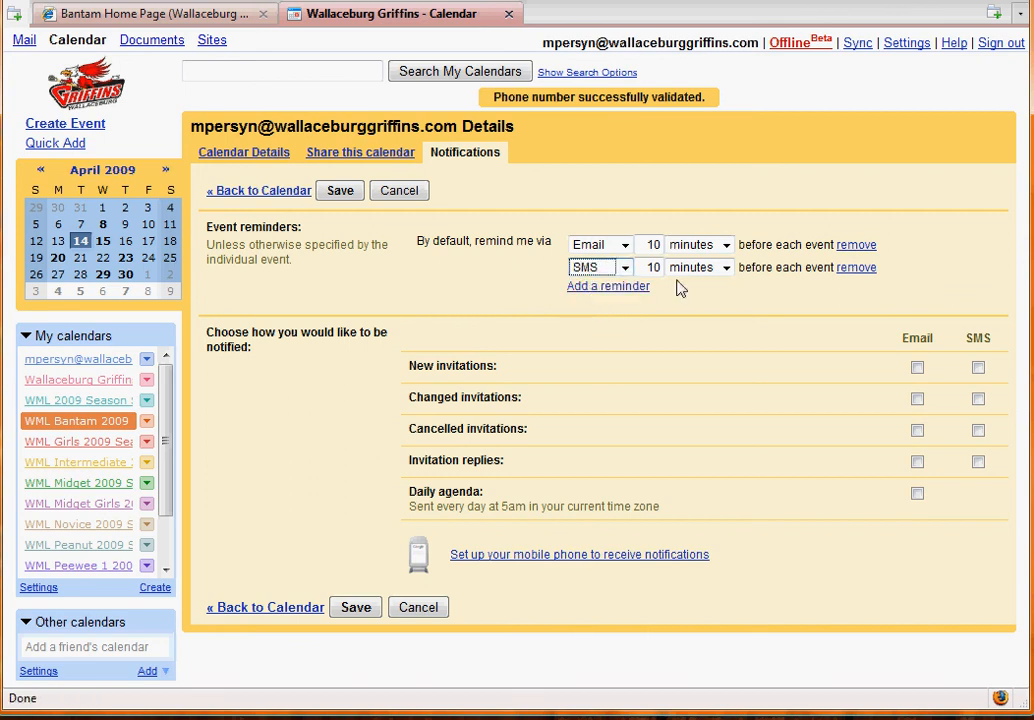
- Set the SMS reminder to 24 hours before events
left_click(712, 270)
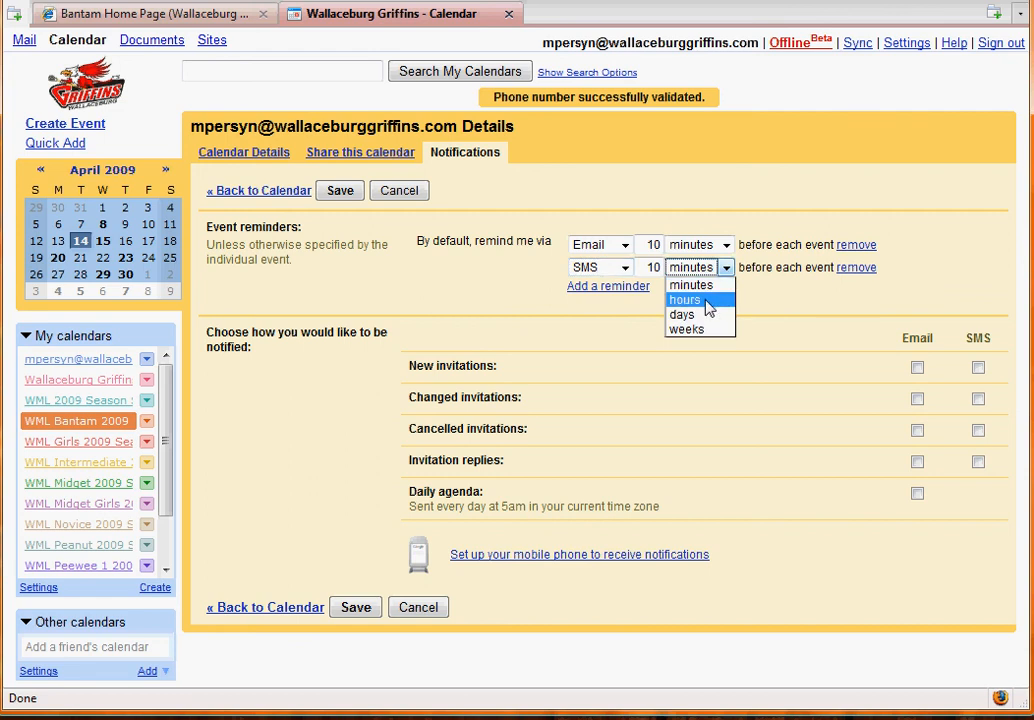
left_click(688, 300)
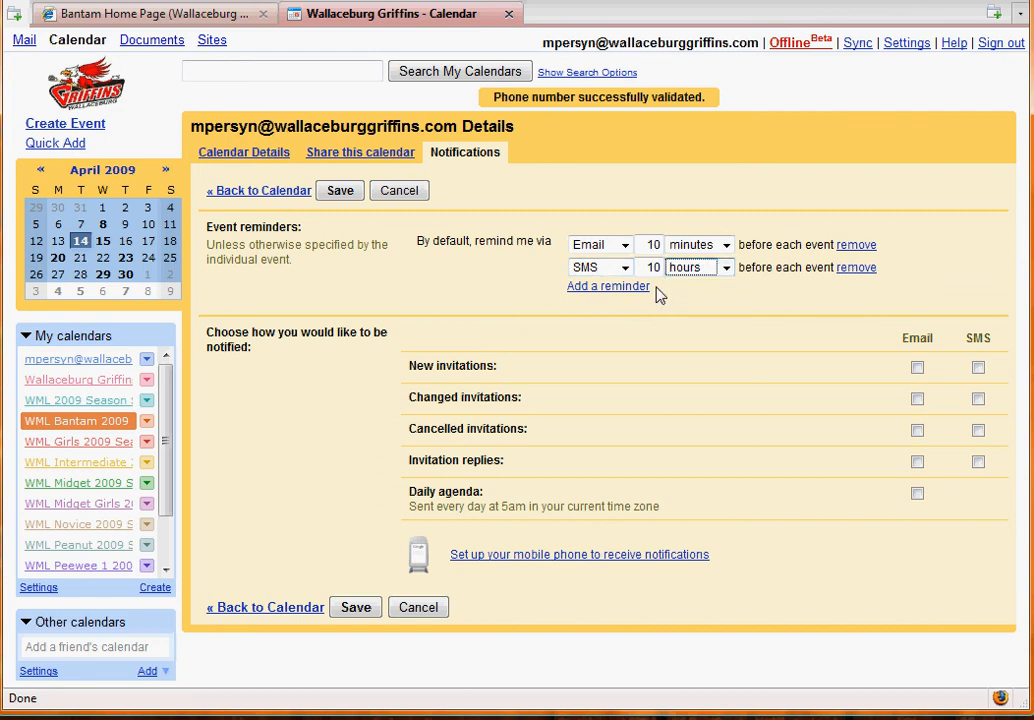
key("shift+Tab")
type("24")
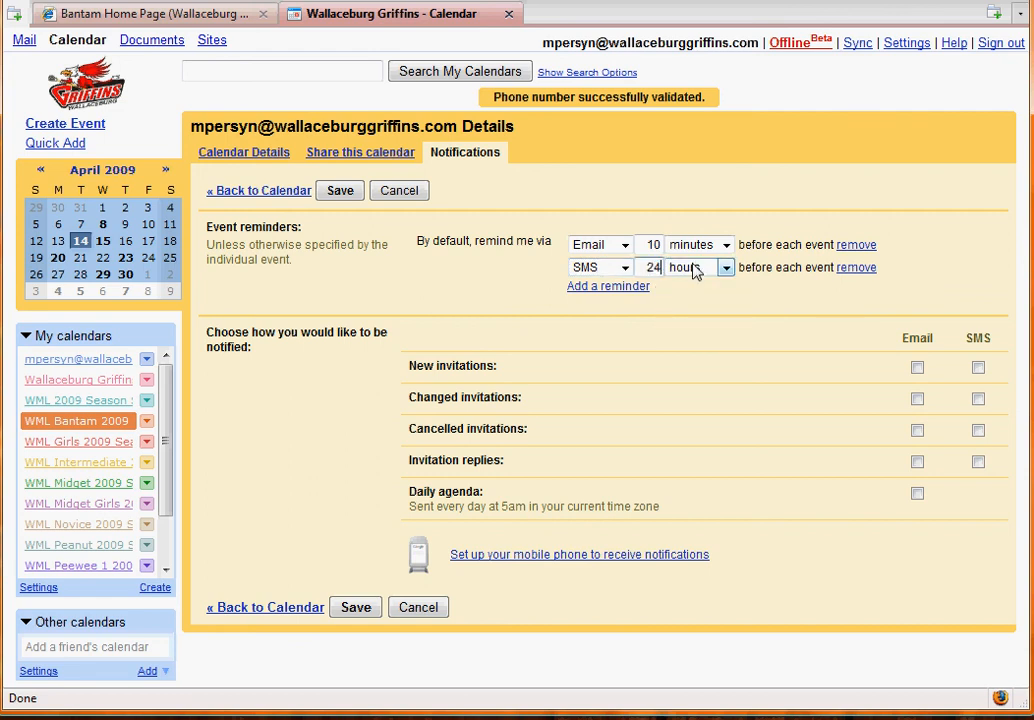
- Set the Email reminder to 24 hours as well and save the reminder settings
left_click(729, 248)
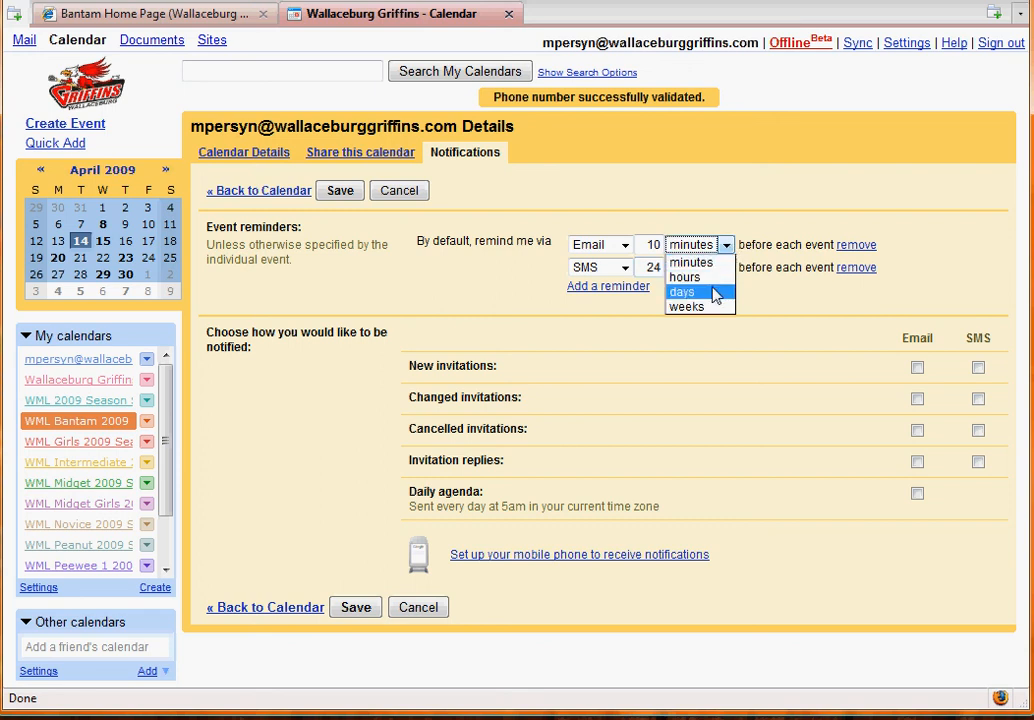
left_click(702, 277)
key("shift+Tab")
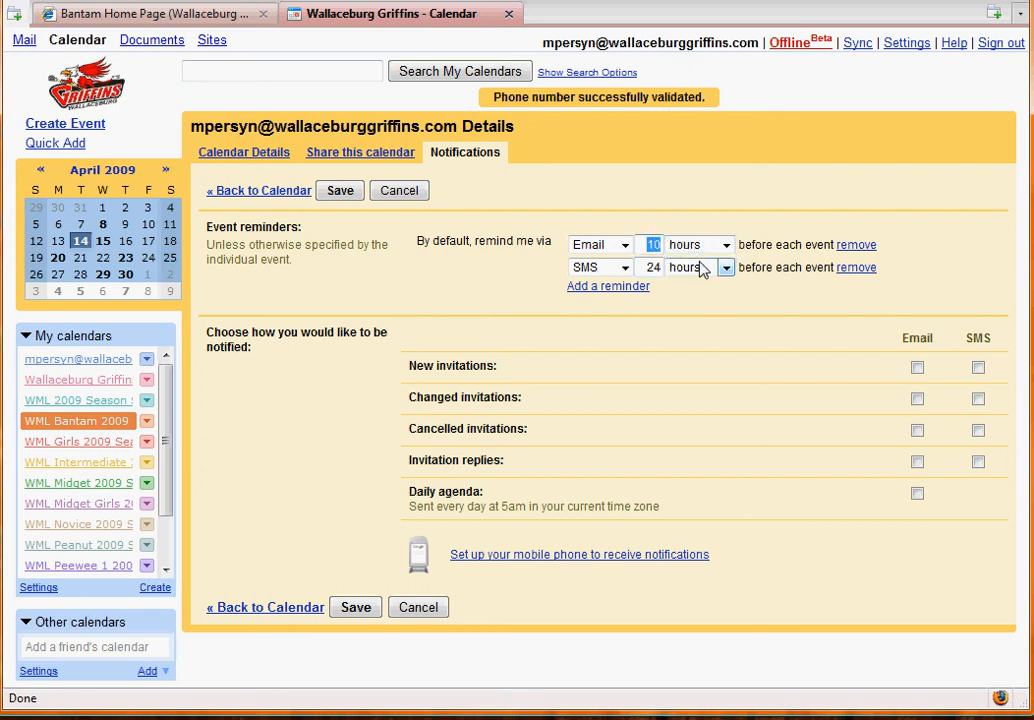
type("24")
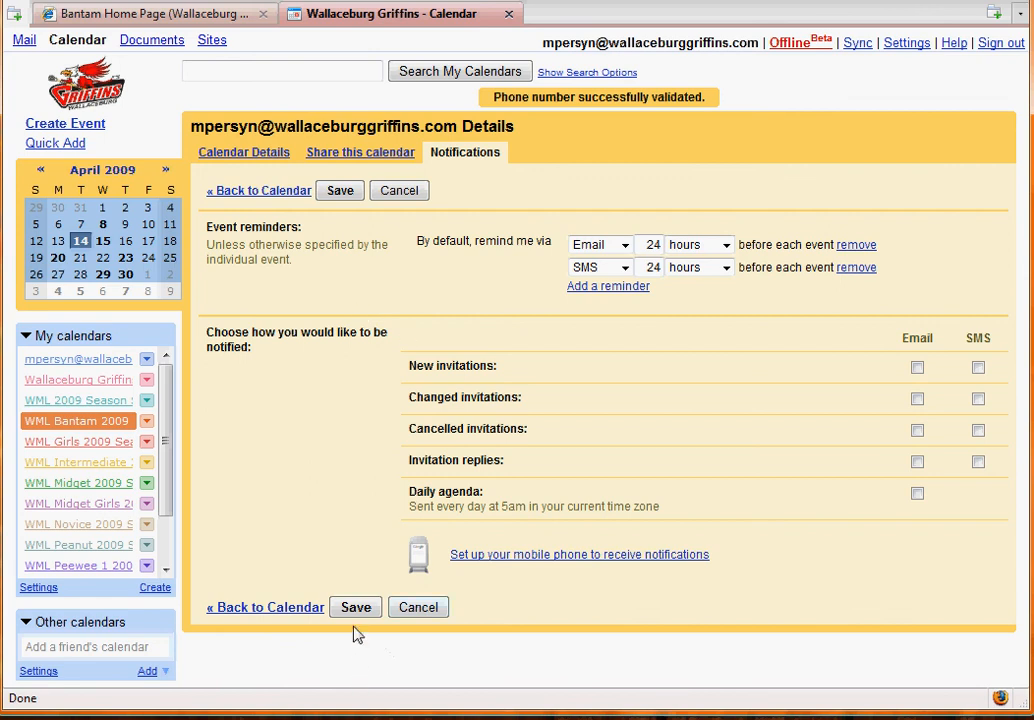
left_click(345, 196)
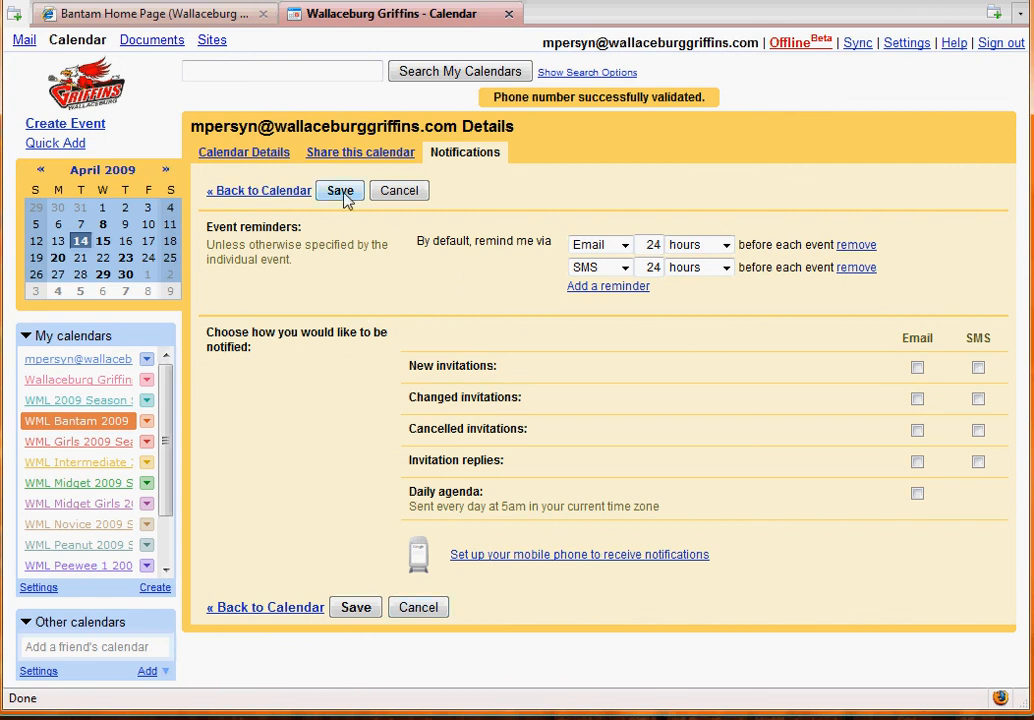